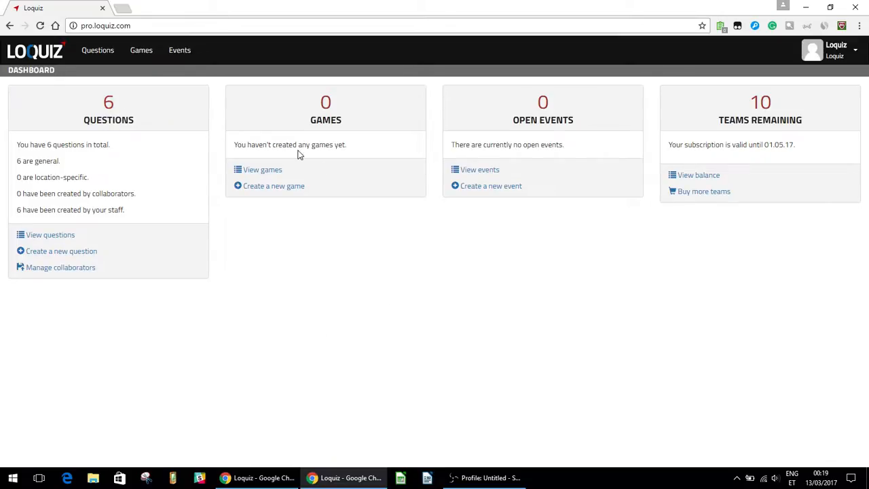
- View the games list, check the games in the public library, and return to the account's own games
click(269, 174)
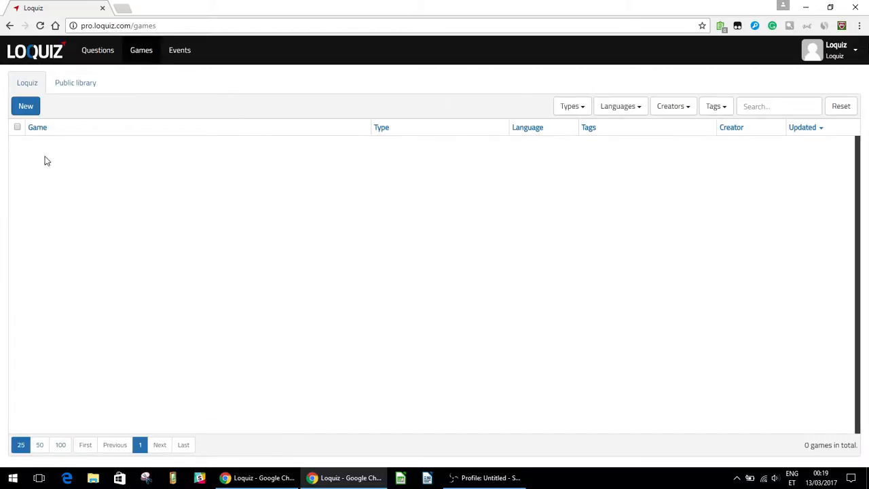
click(87, 90)
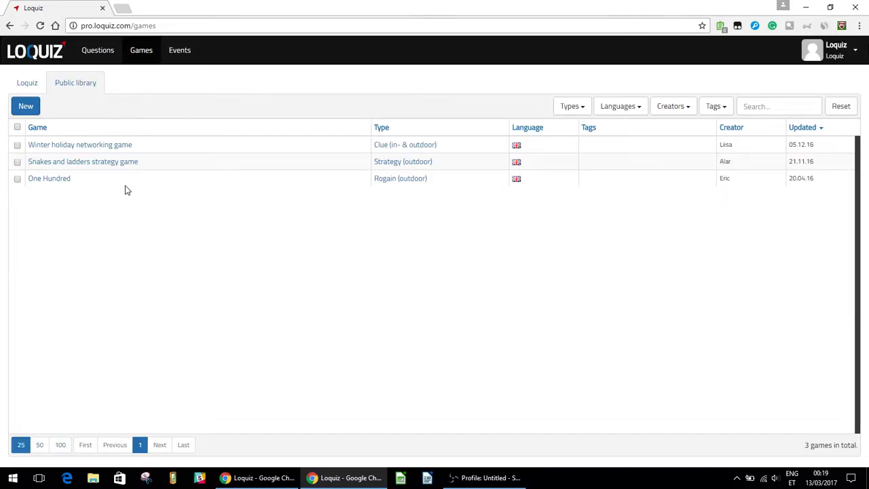
click(30, 82)
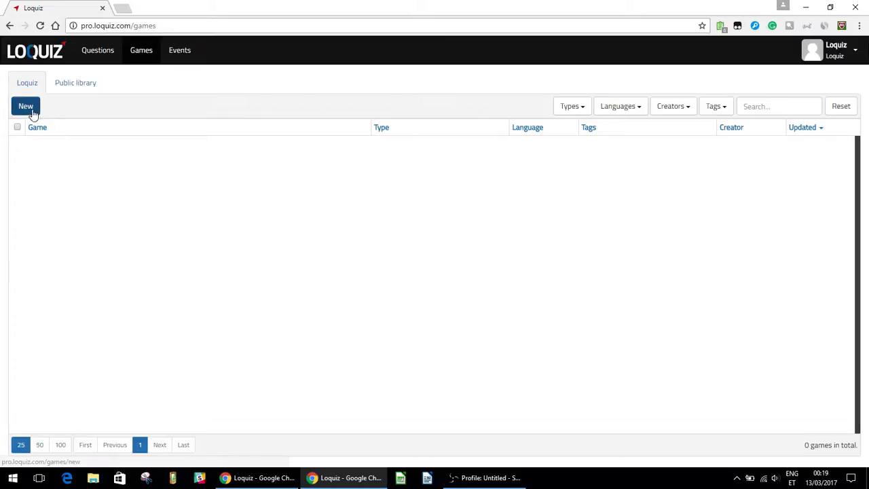
- Start a new game of the Rogain (outdoor) type and continue to the question selection
click(26, 107)
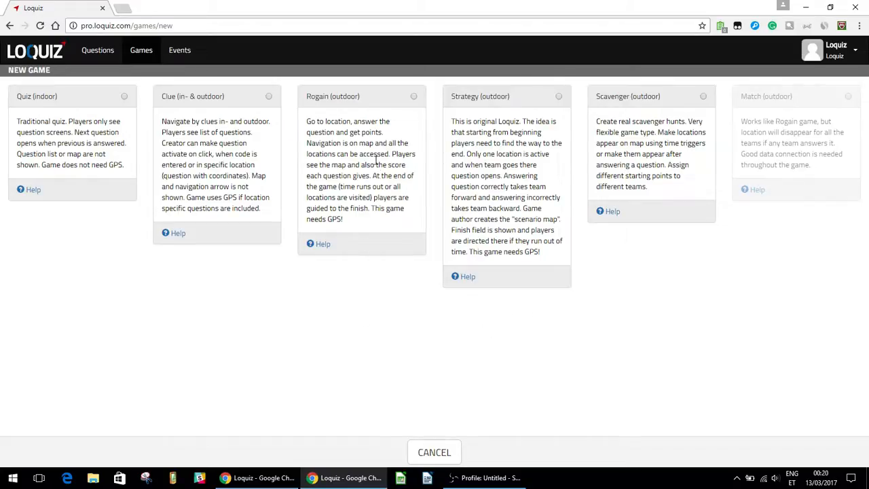
click(383, 133)
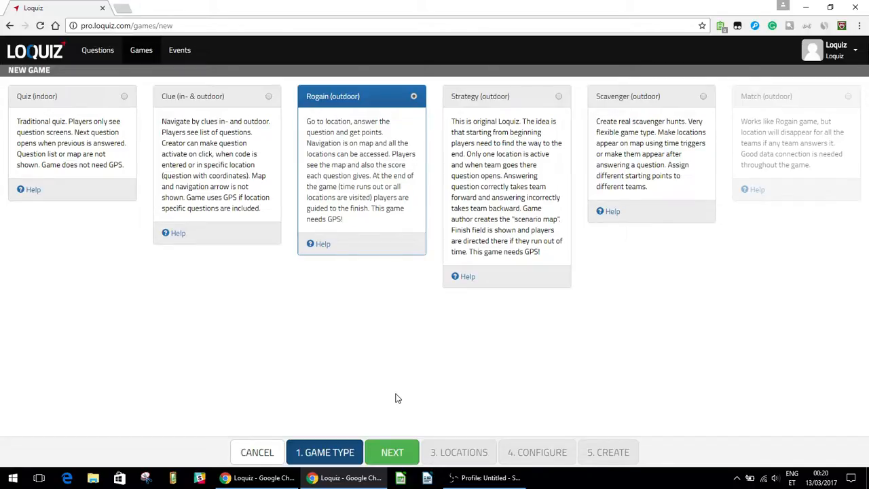
click(394, 452)
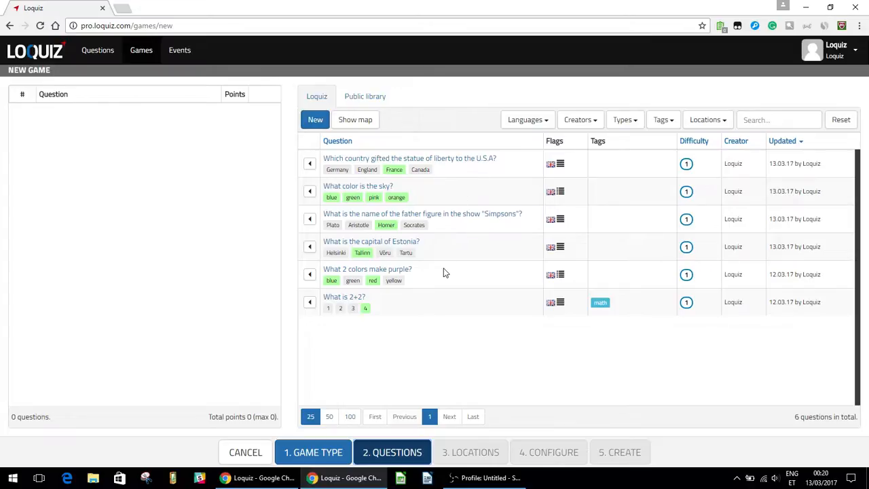
- Look at the public question library, add all six of the account's own questions to the game, and continue to the locations
click(365, 101)
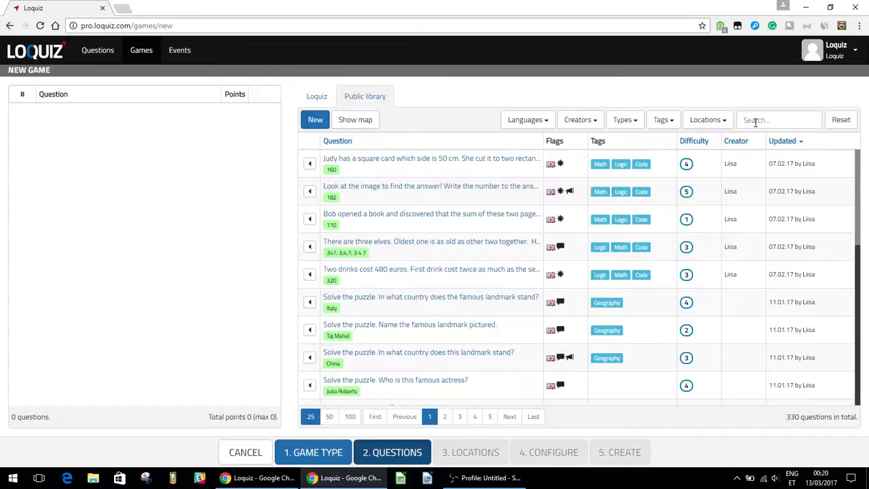
click(320, 99)
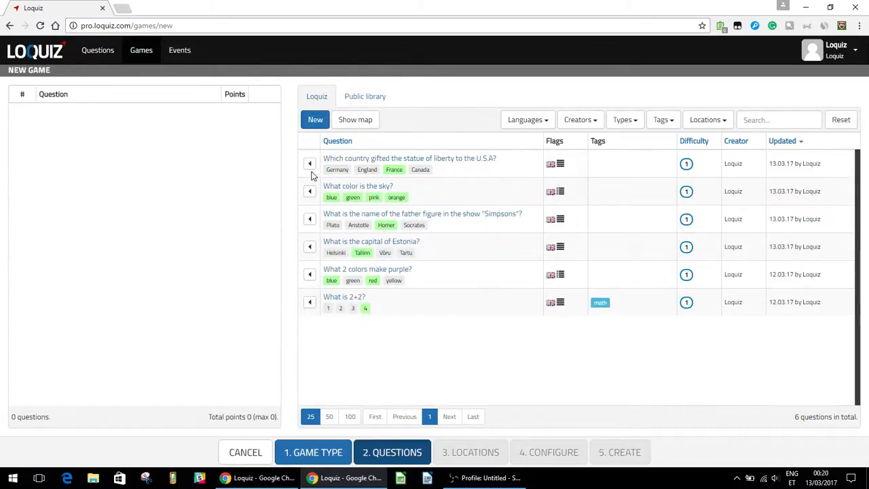
click(310, 164)
click(309, 191)
click(310, 218)
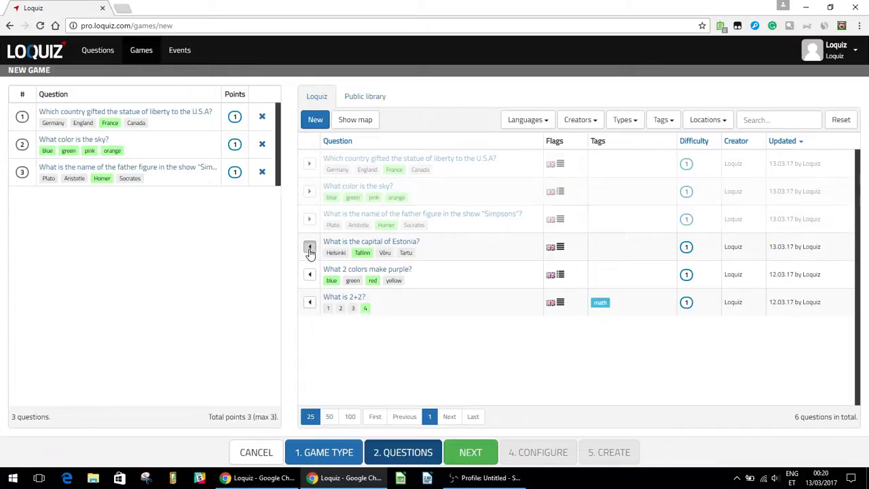
click(310, 247)
click(309, 274)
click(310, 303)
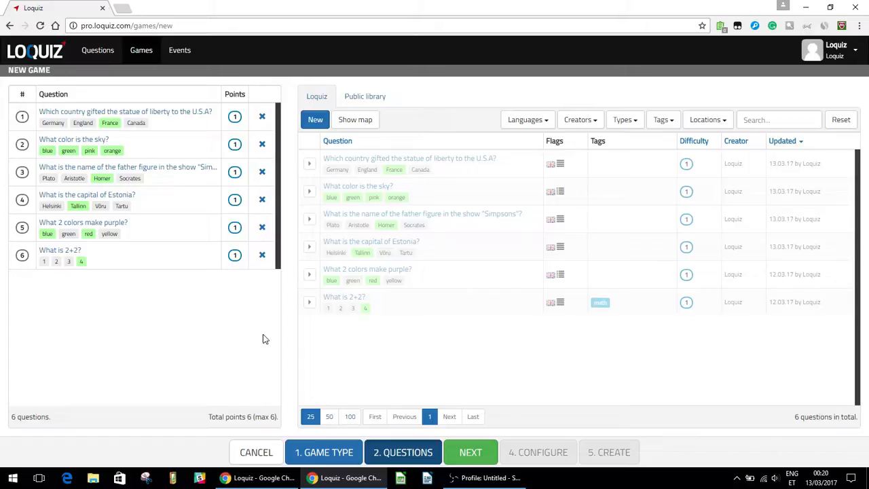
click(470, 453)
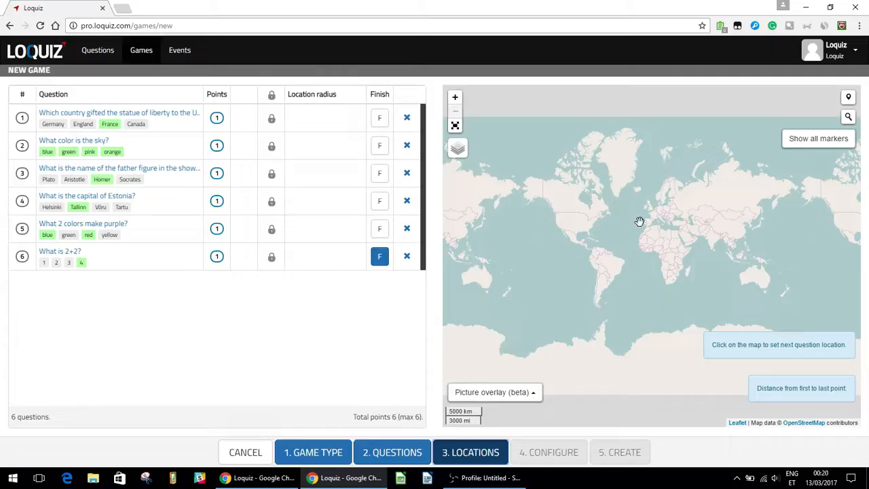
- Search the map for "central park" and go to the New York City result
click(848, 117)
text(central park)
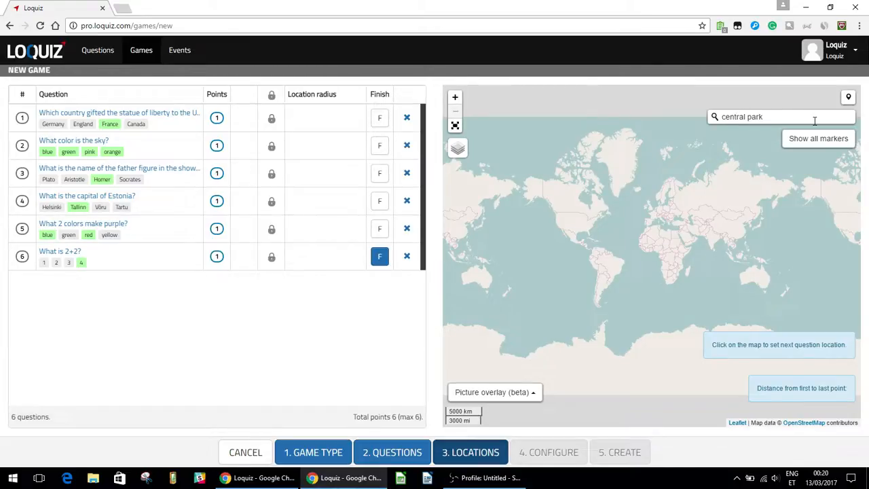
key(Return)
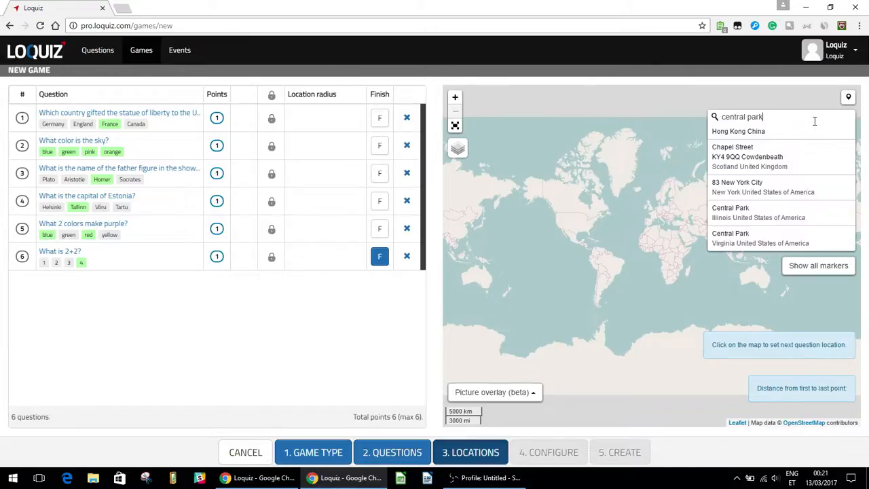
click(752, 192)
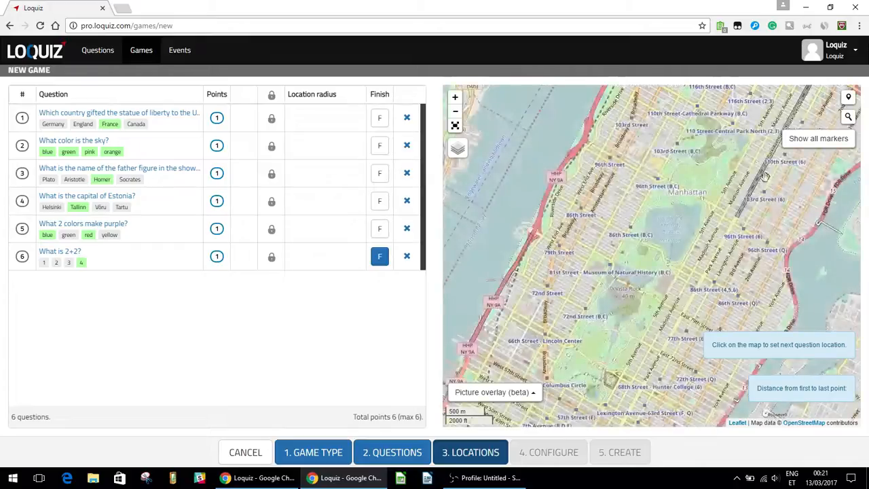
drag(620, 235, 570, 248)
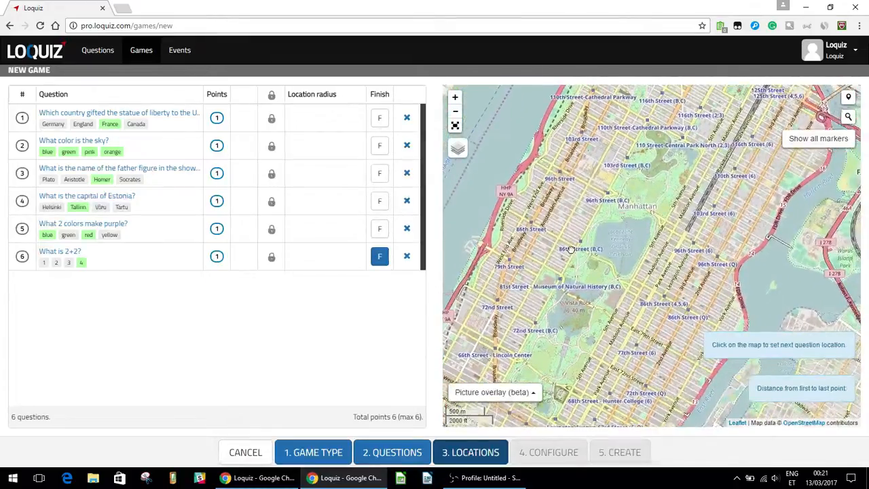
- Preview the Satellite and OSM base maps, and set the map layer to Google maps
mouse_move(459, 159)
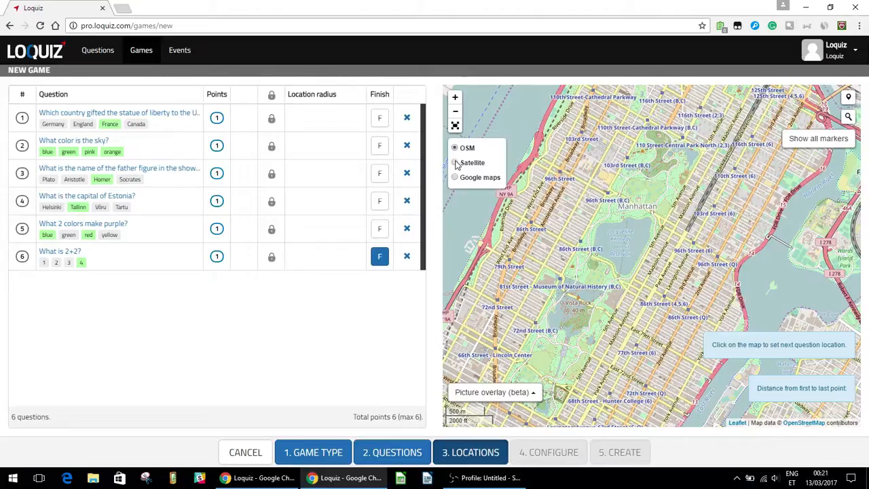
click(456, 165)
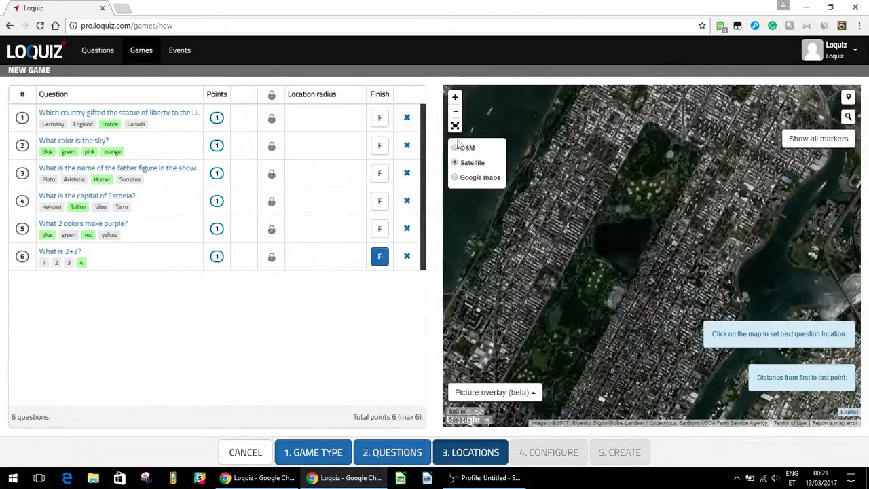
click(461, 150)
click(454, 177)
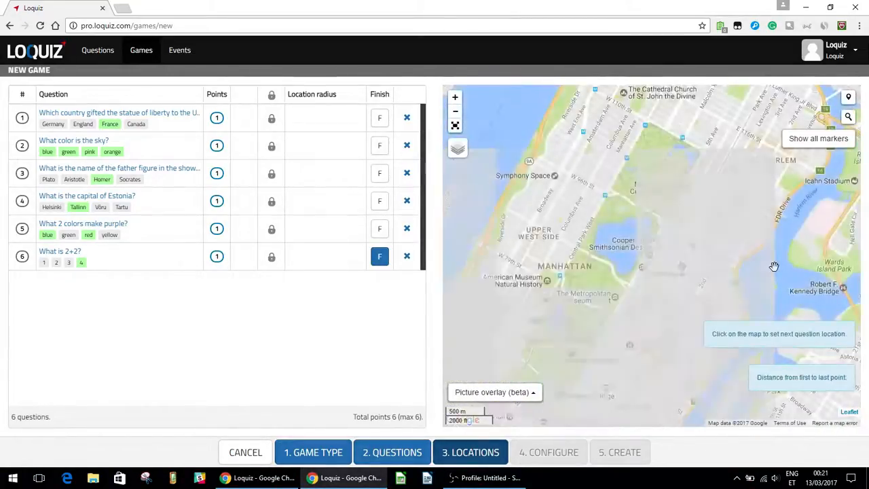
- Examine the park area around Bethesda Terrace up close, comparing its Satellite view with the Google maps layer
drag(647, 278, 686, 232)
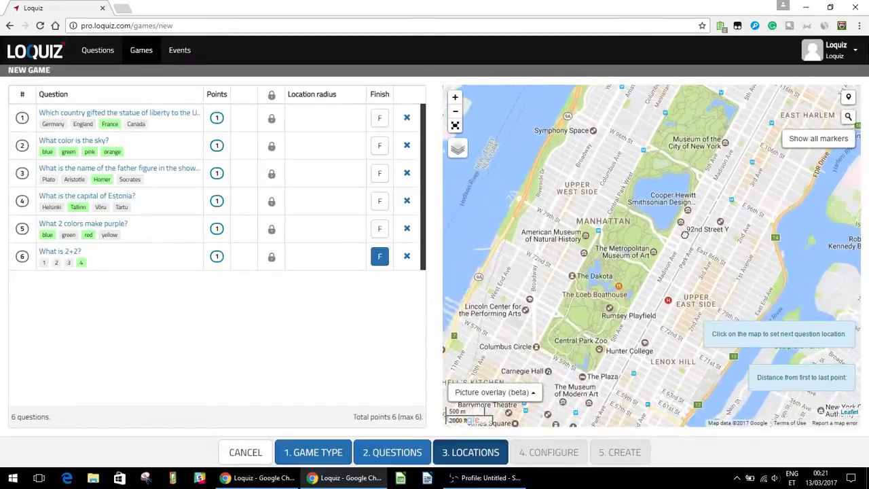
scroll(625, 303, up, 3)
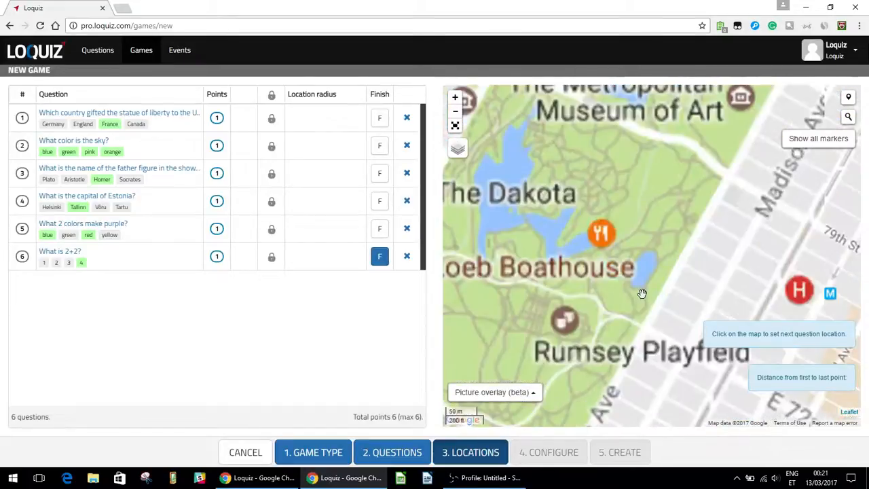
drag(560, 235, 730, 255)
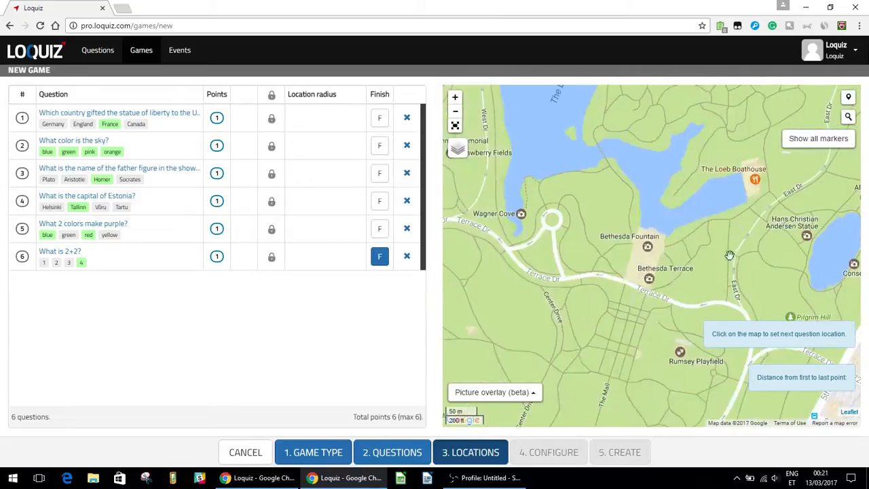
drag(569, 275, 624, 255)
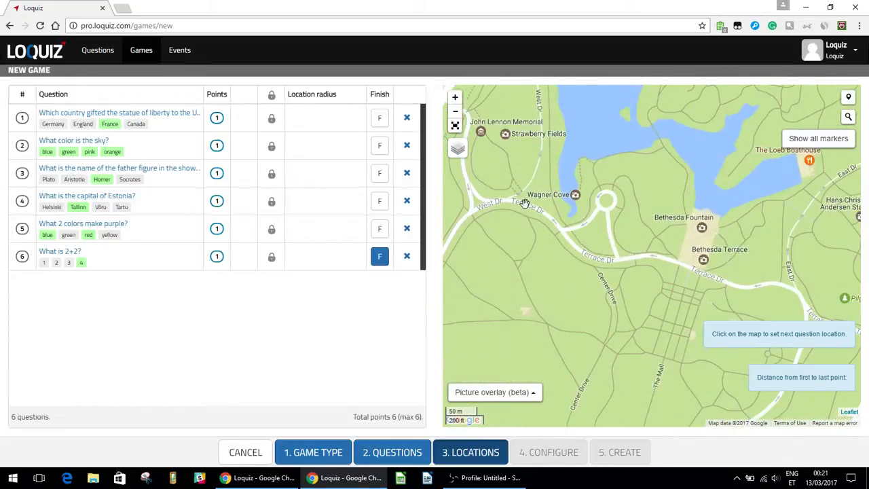
click(455, 164)
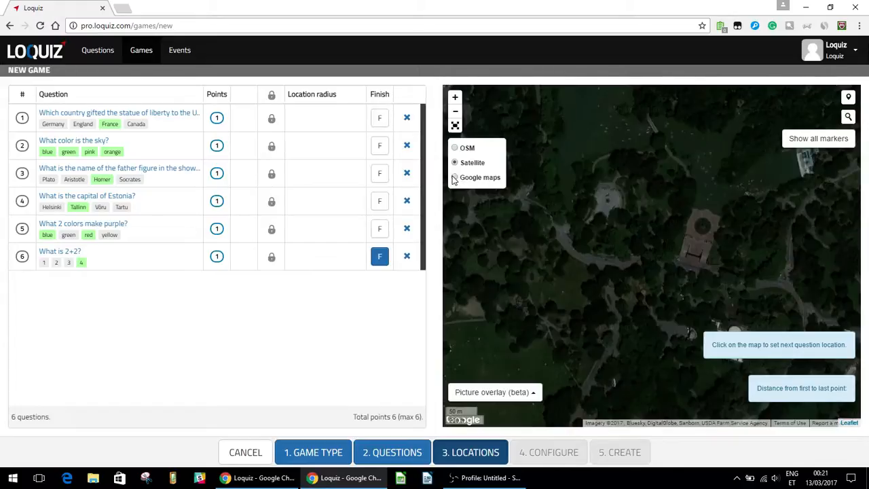
click(454, 178)
- Place the six question locations in order along a path from West Drive past Rumsey Playfield to Sheep Meadow
drag(577, 279, 605, 216)
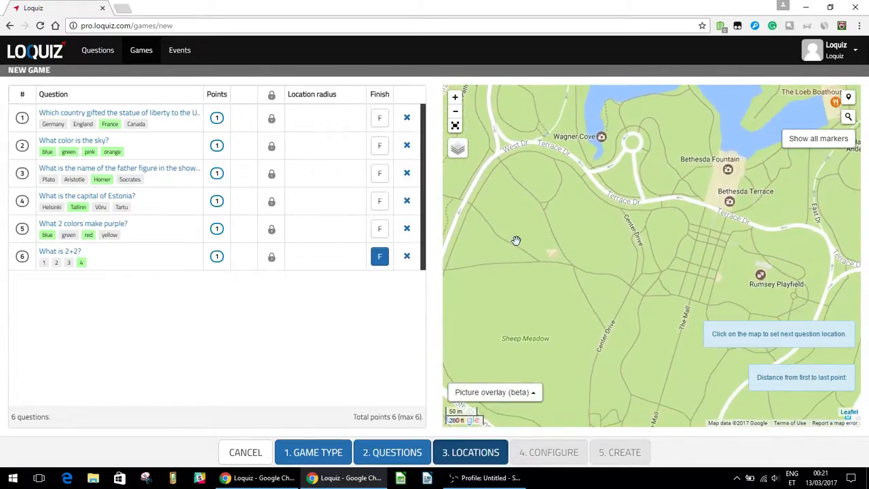
scroll(516, 241, down, 1)
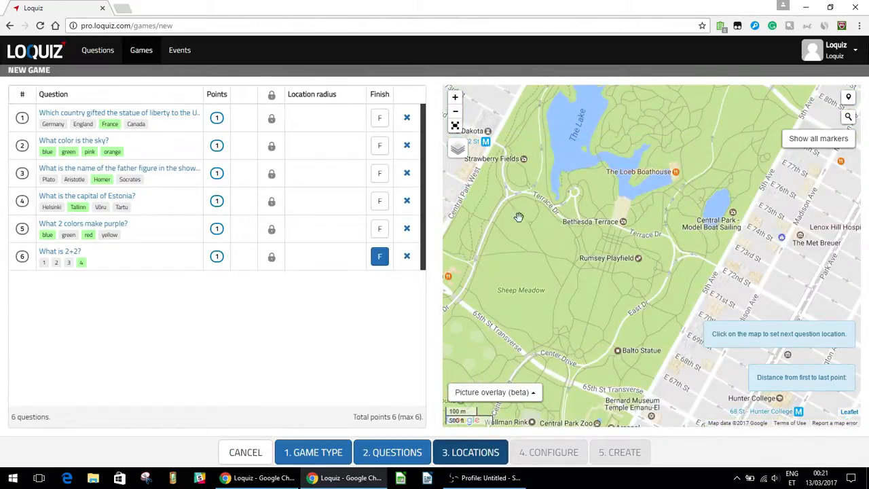
click(503, 201)
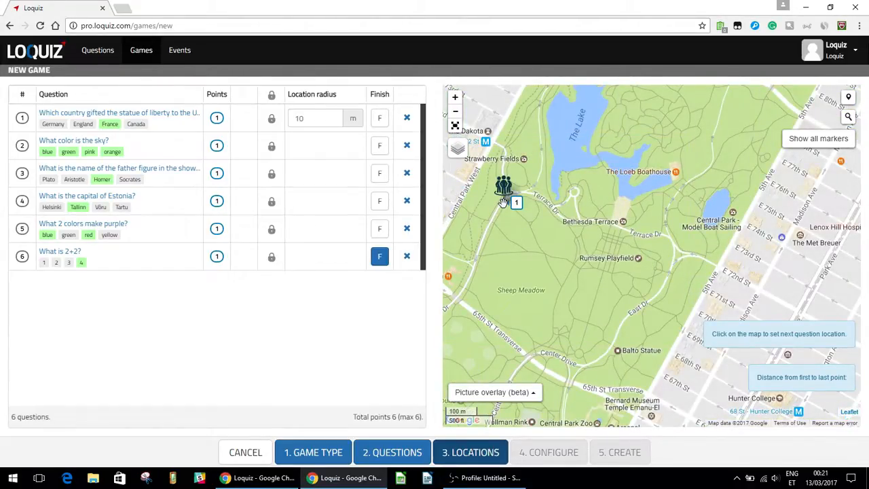
click(541, 221)
click(583, 248)
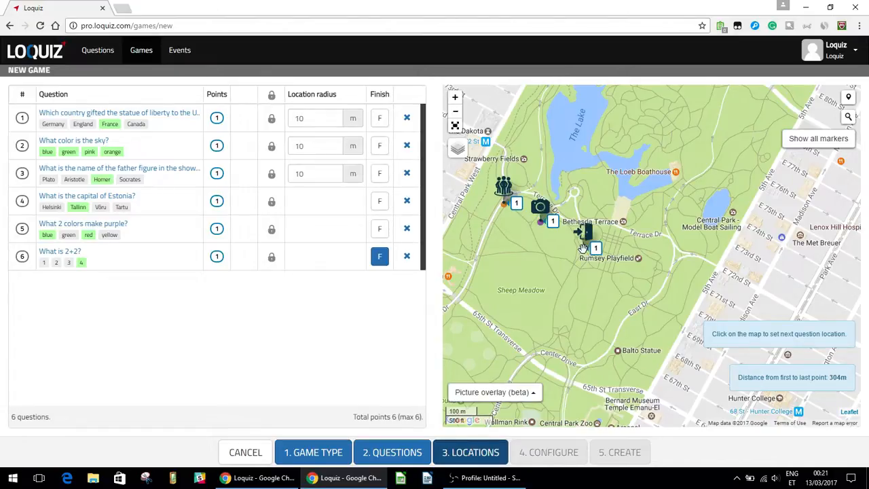
click(596, 277)
click(569, 313)
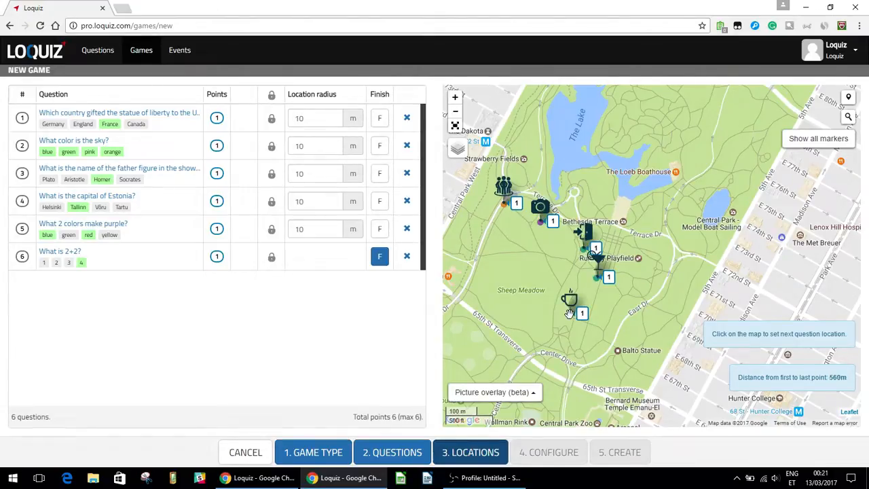
click(531, 305)
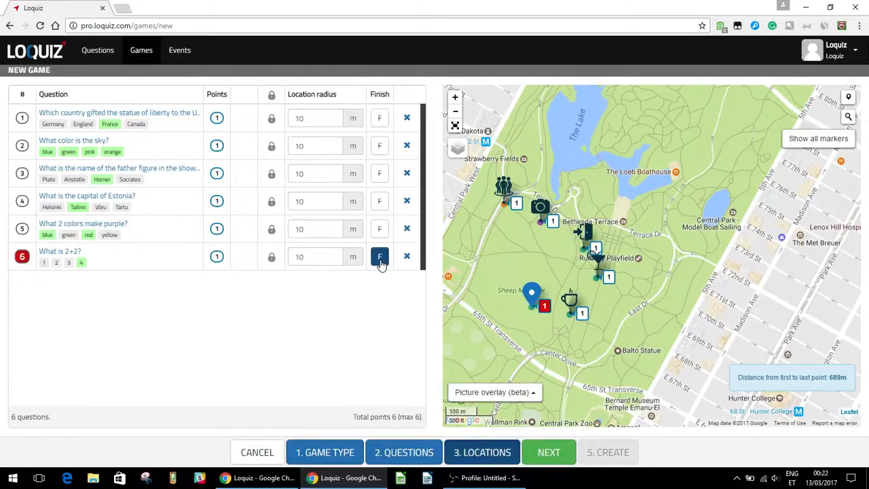
- Rearrange the six question markers into a loop around Sheep Meadow, with the finish question on its western side
drag(505, 190, 483, 232)
drag(540, 206, 519, 218)
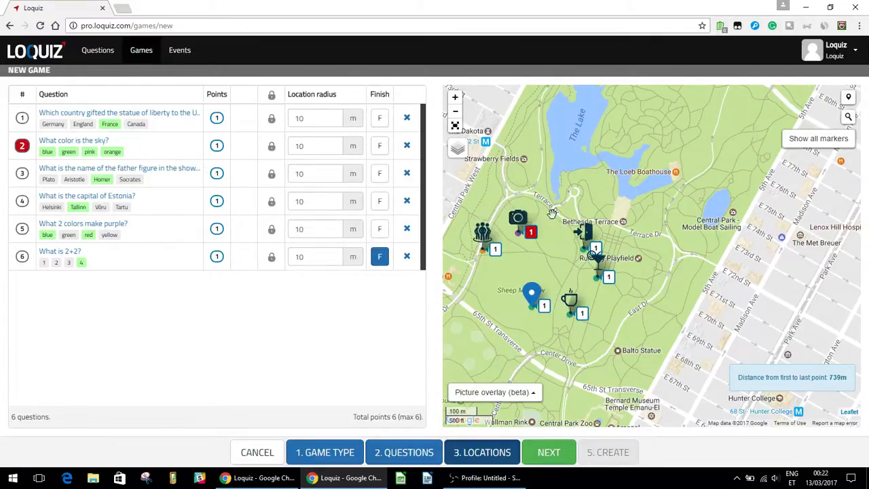
drag(584, 231, 572, 225)
drag(596, 260, 573, 264)
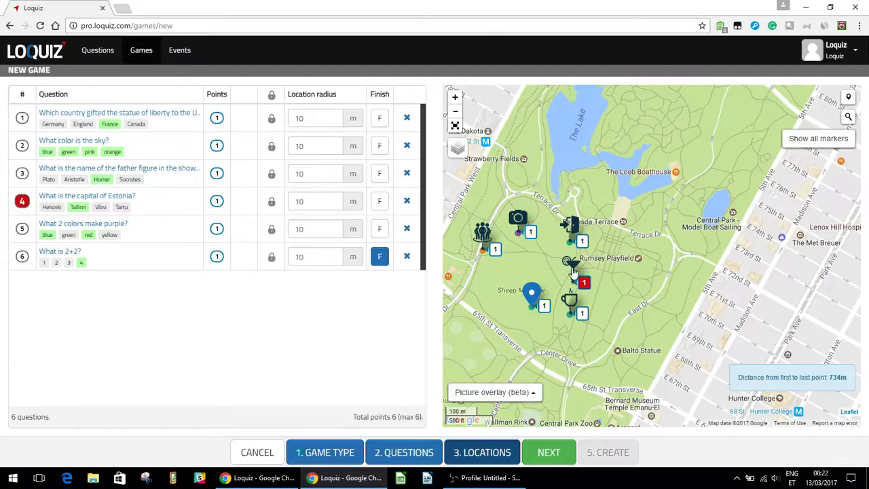
drag(561, 300, 498, 280)
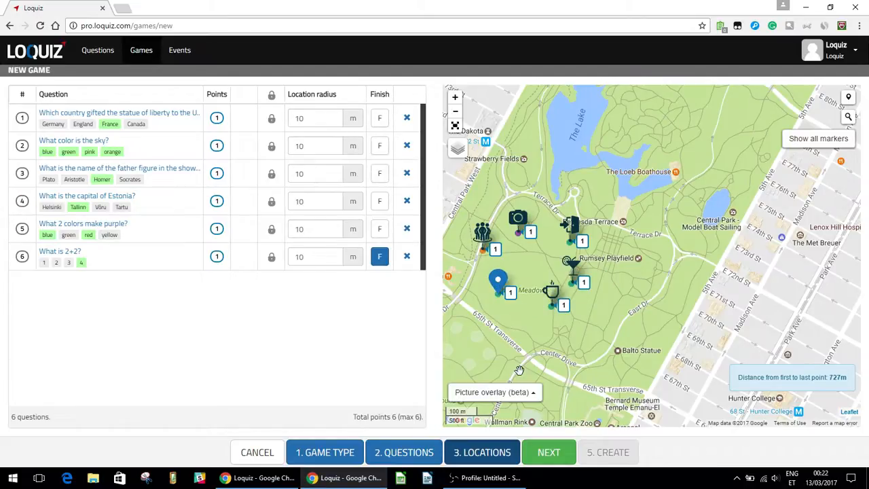
- Set the location radius of the first question, about the Statue of Liberty, to 21 m
click(316, 118)
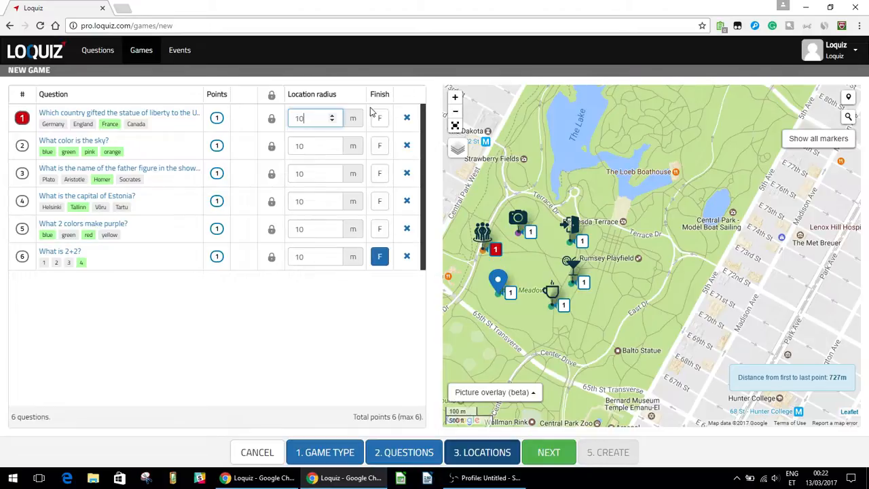
click(332, 116)
click(330, 116)
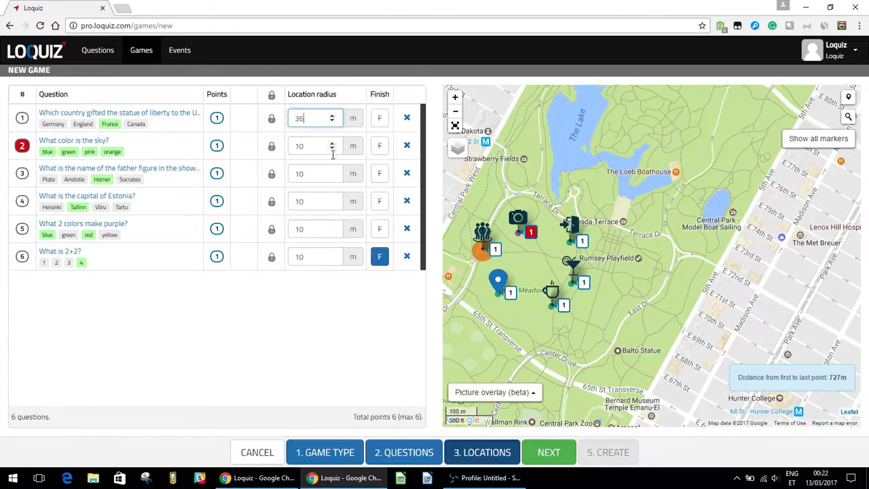
click(332, 122)
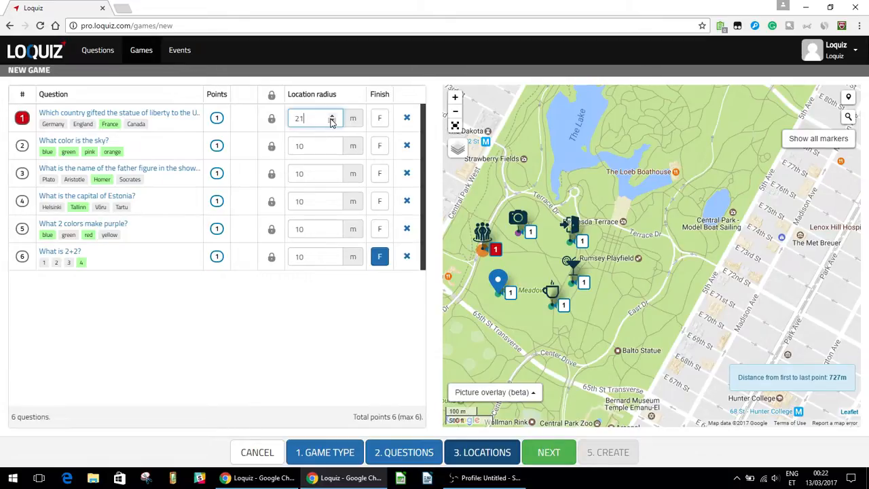
- Set the location radius of the first question, about the Statue of Liberty, back to 10 m
click(332, 121)
click(331, 122)
click(331, 122)
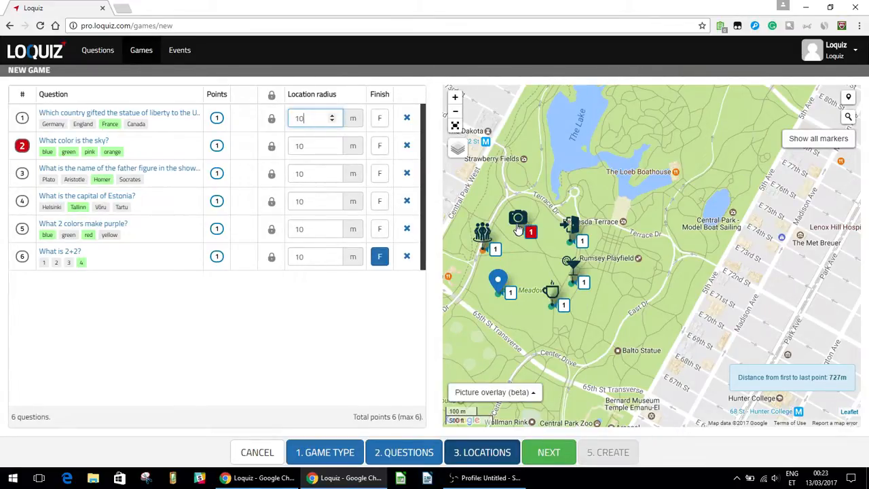
- Spread out the route by moving question 2 to Strawberry Fields, question 3 southeast of The Loeb Boathouse and question 4 beside Rumsey Playfield
drag(518, 219, 523, 157)
drag(586, 229, 678, 204)
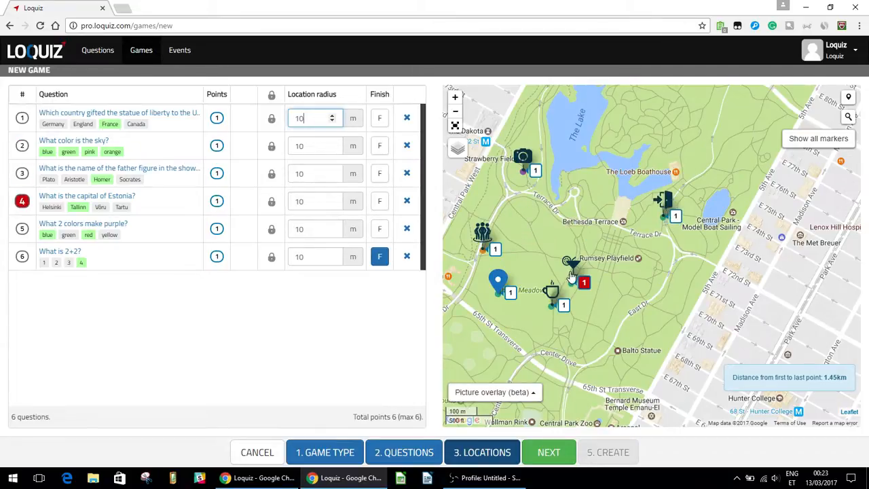
drag(576, 270, 644, 268)
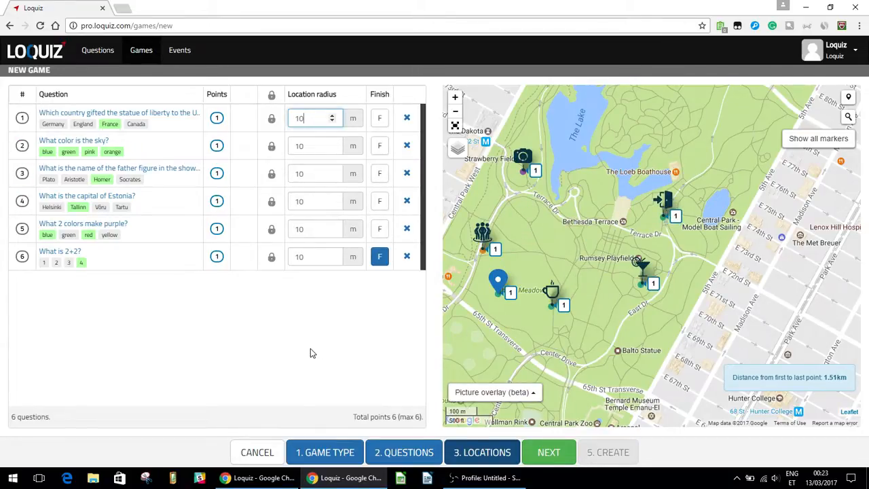
- Proceed to the game configuration and title the game "New York Game"
click(556, 454)
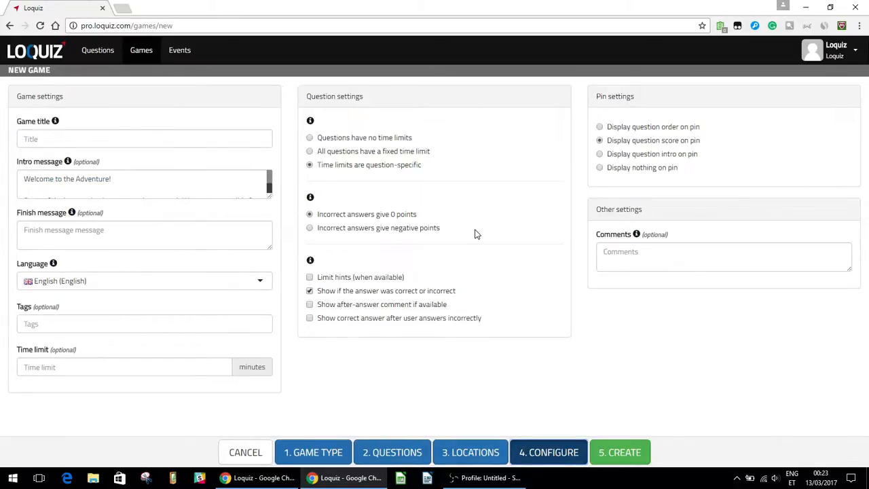
click(177, 139)
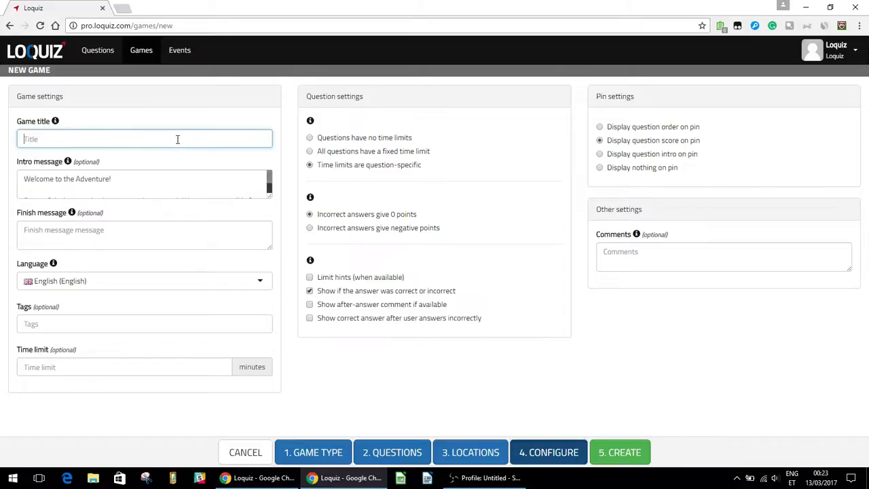
text(Ne)
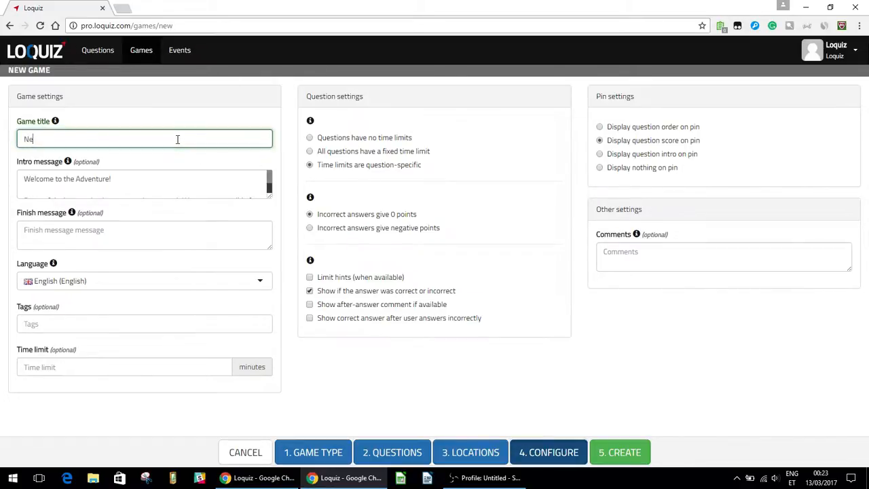
text(w York Game)
- Review the game's intro message, available languages, and the optional tags and time limit settings
click(114, 184)
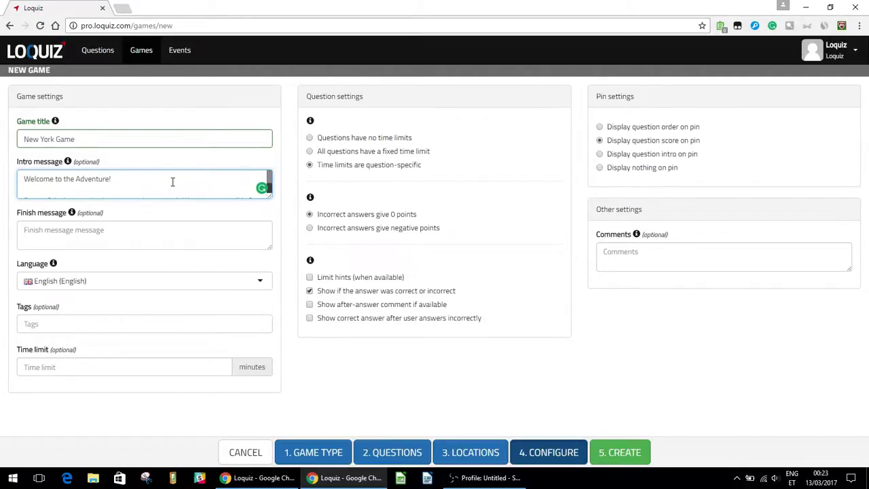
scroll(172, 182, down, 2)
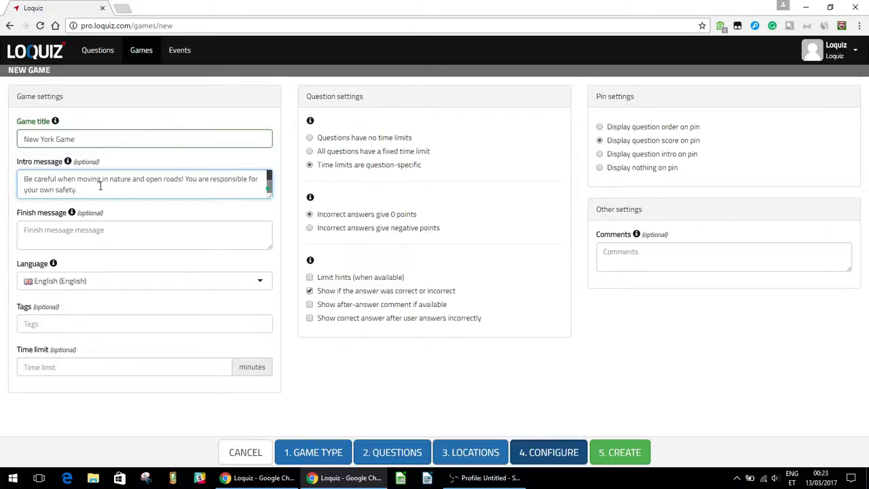
click(125, 282)
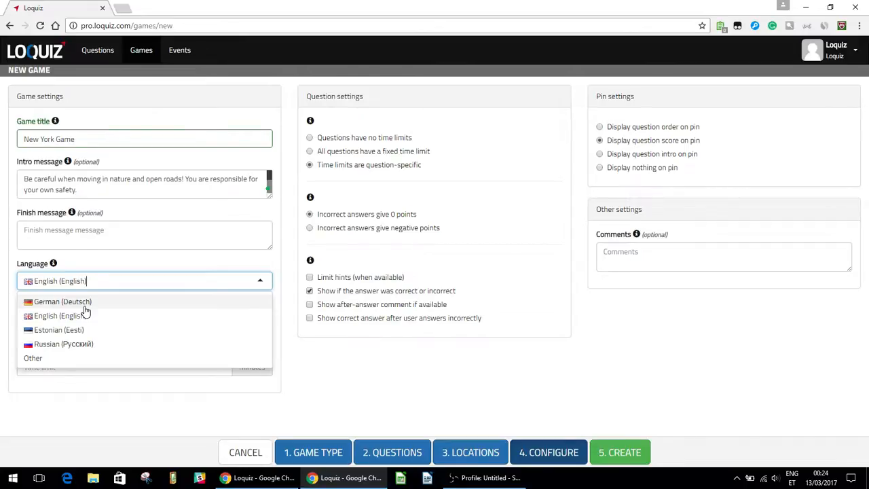
click(88, 412)
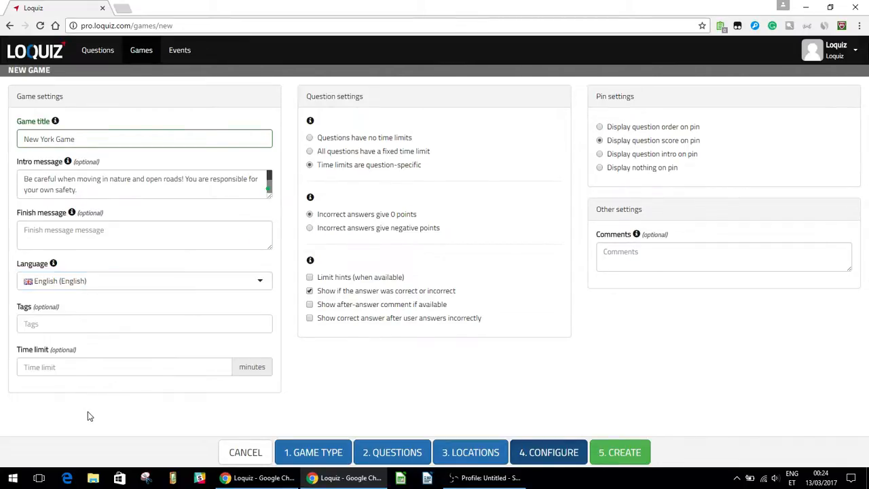
click(98, 328)
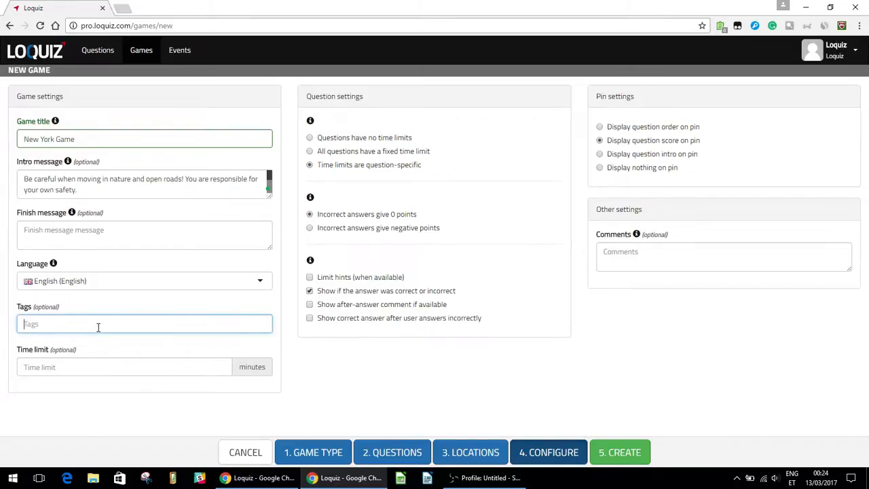
click(63, 366)
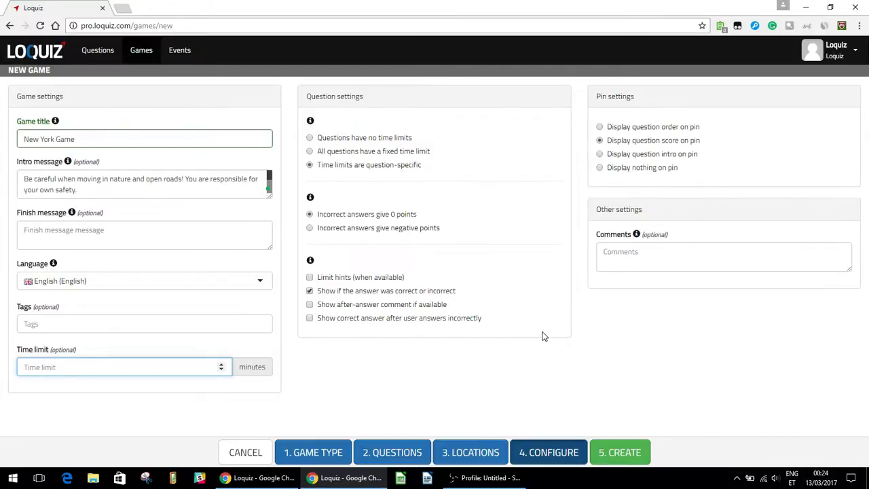
- Create the game with the configured settings and look through its game info summary
click(639, 448)
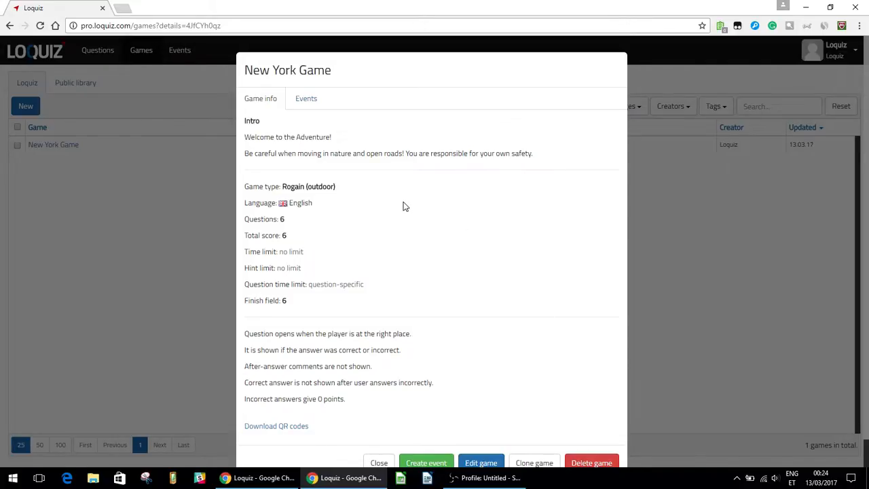
scroll(403, 206, down, 1)
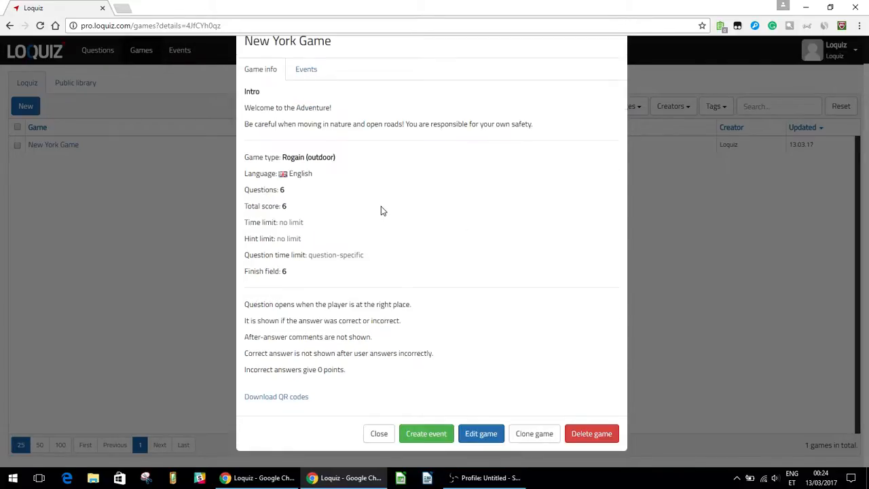